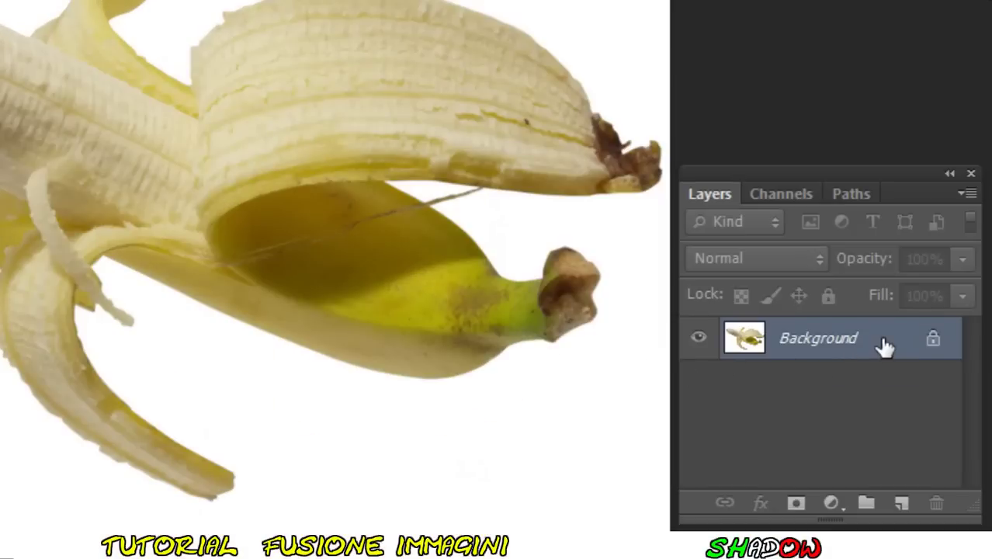
Step: Unlock the banana photo's Background layer, converting it into Layer 0
double_click(885, 345)
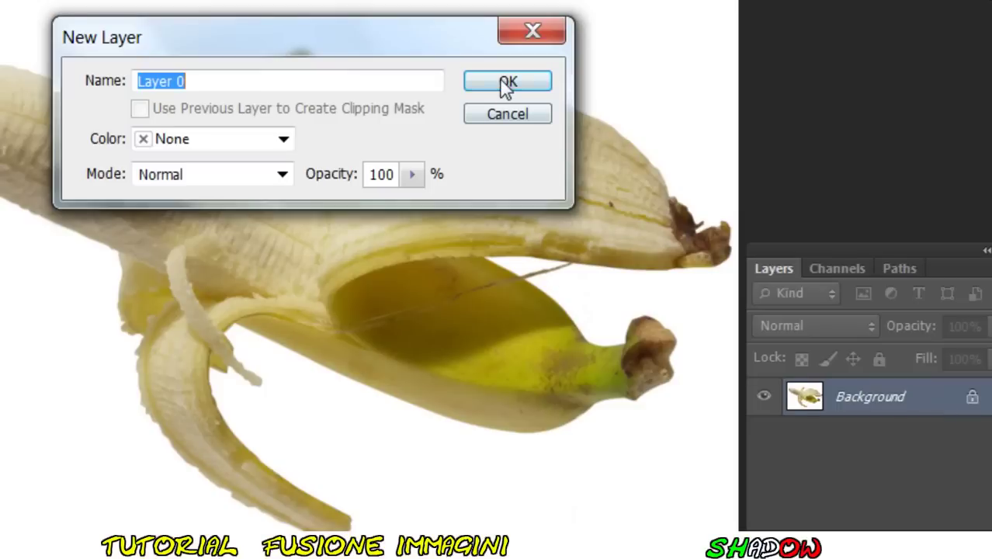
click(507, 82)
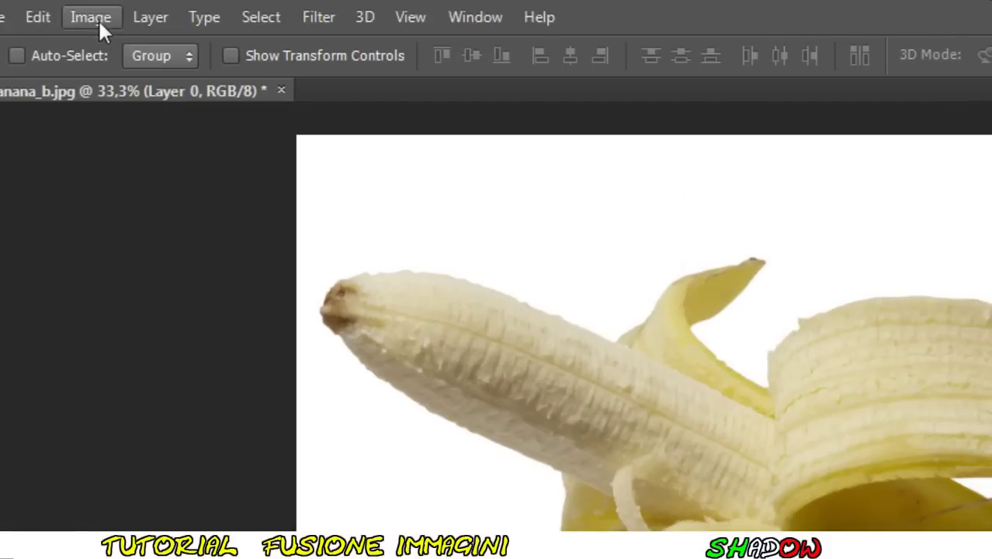
Step: Resize the canvas to 4000 × 3000 pixels in the Canvas Size dialog
click(99, 20)
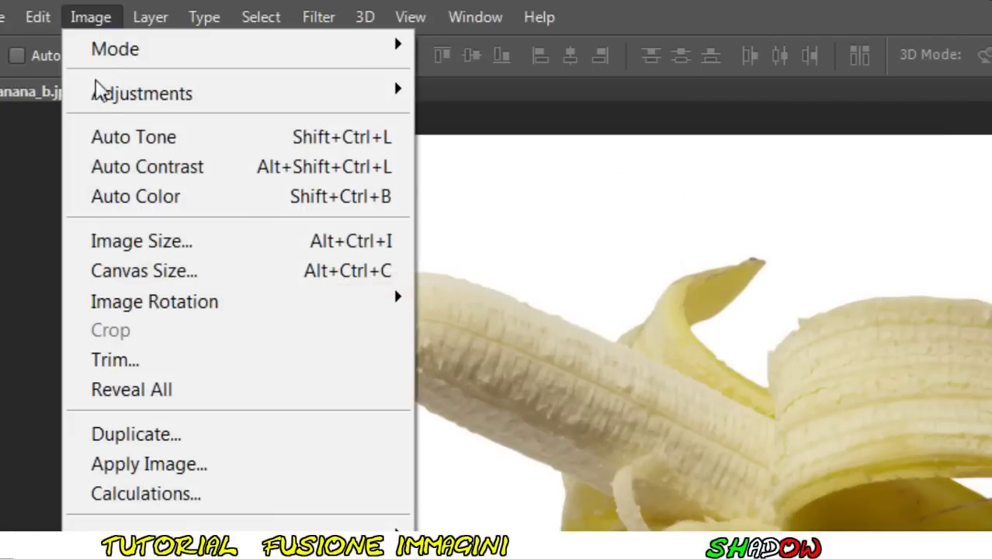
click(233, 281)
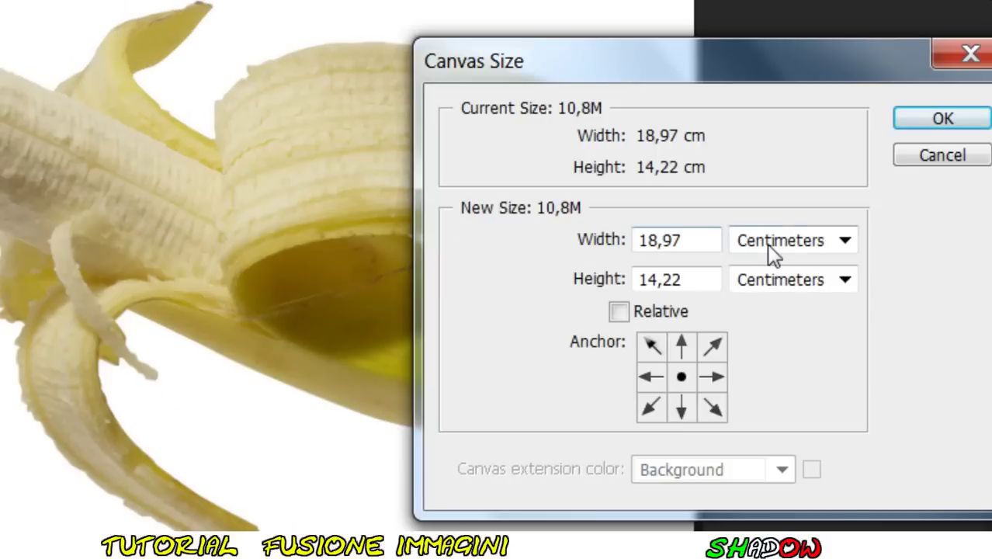
click(772, 254)
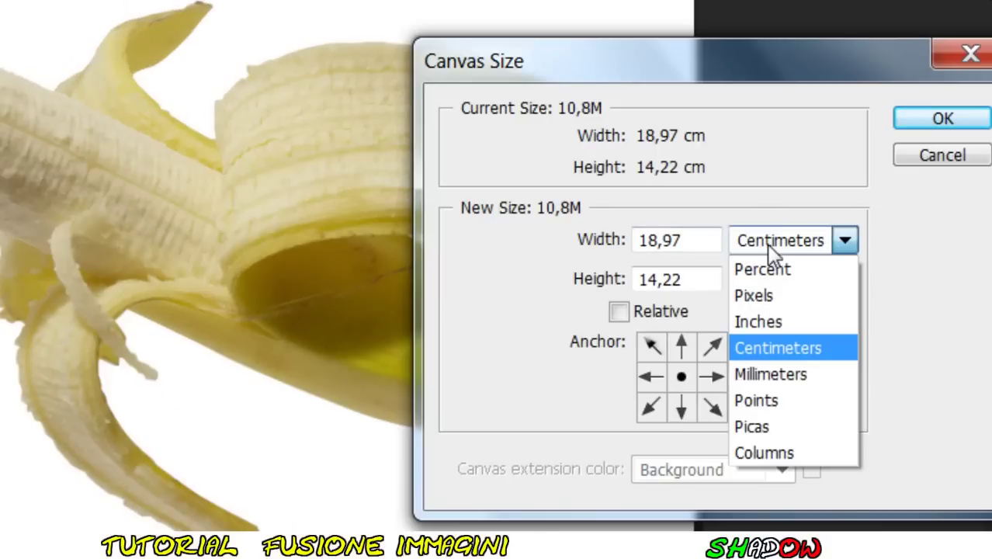
click(779, 292)
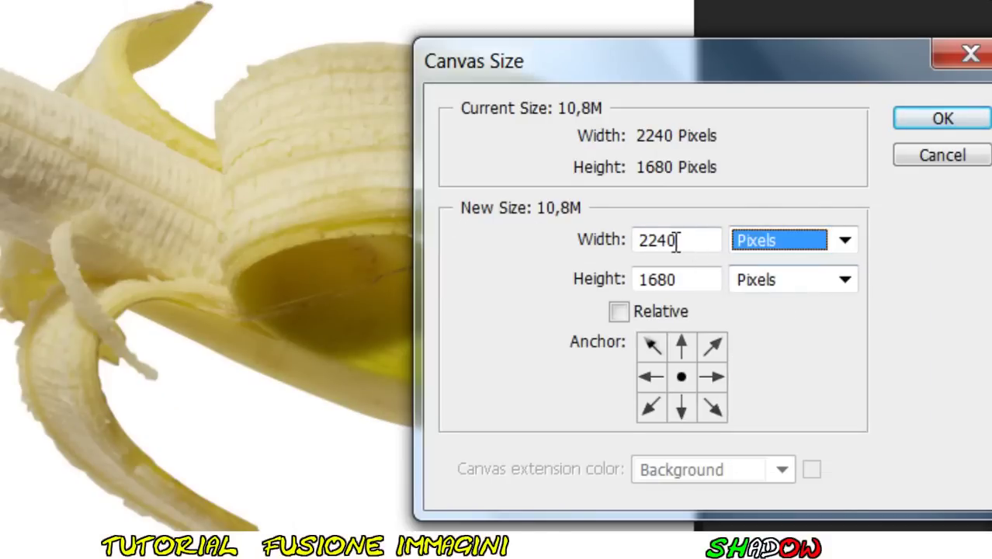
drag(686, 239, 623, 237)
text(400)
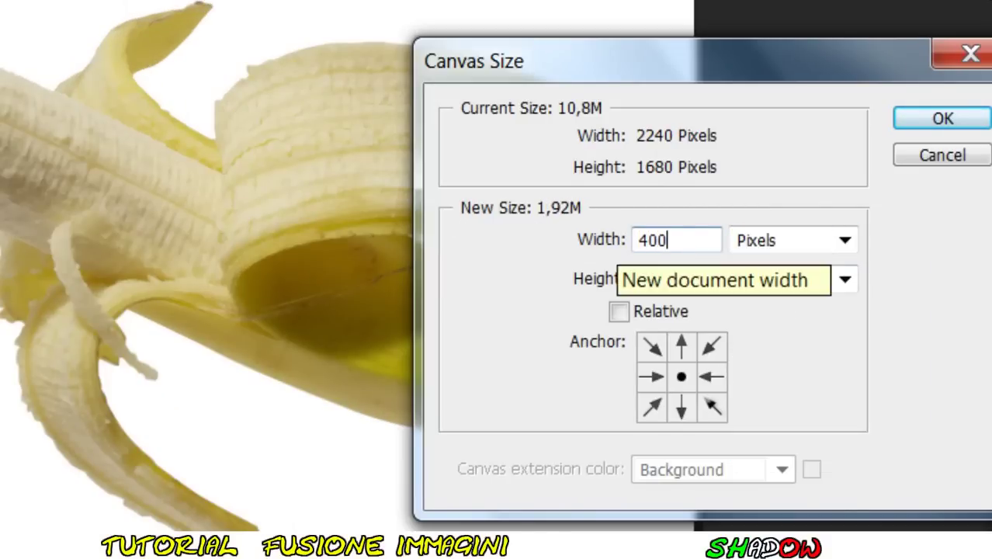
text(0)
drag(702, 280, 635, 280)
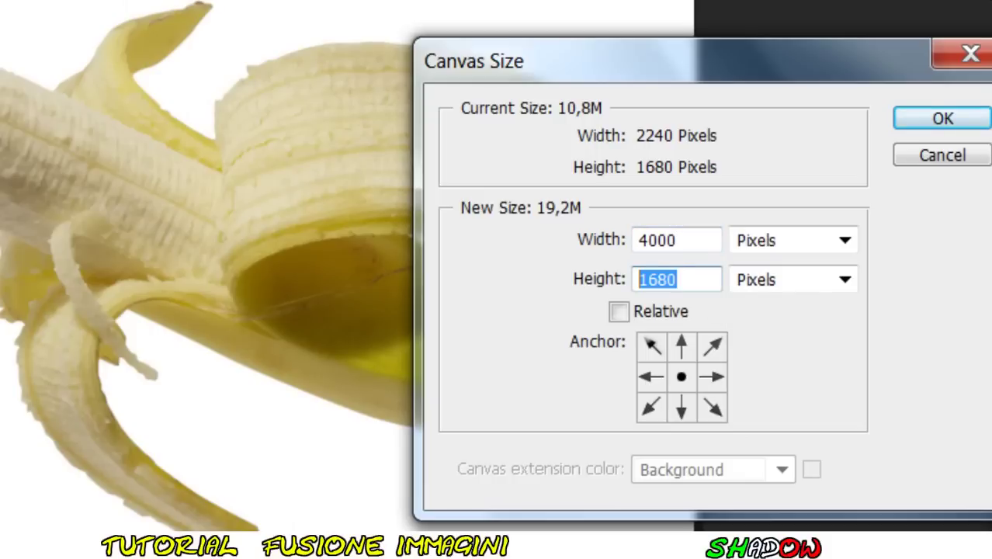
text(3000)
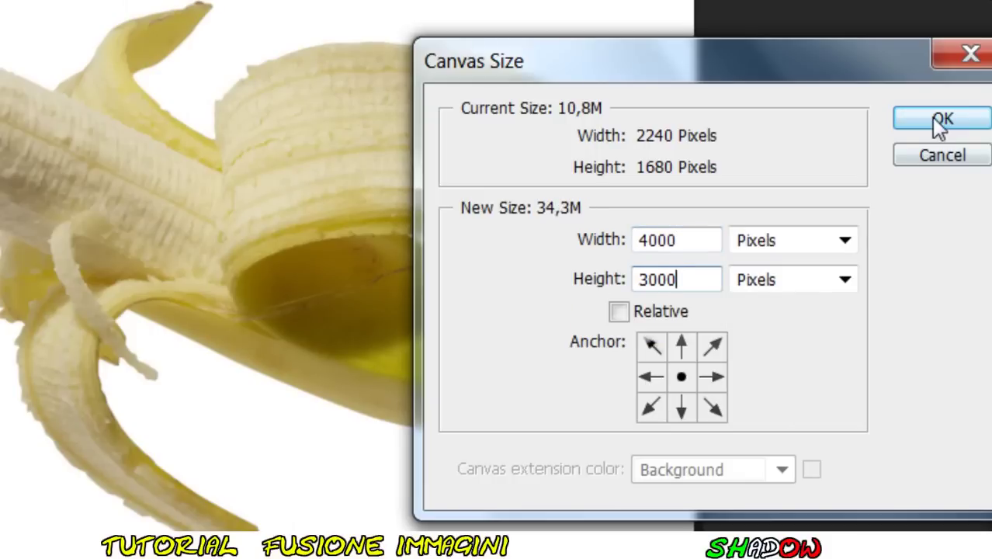
click(931, 117)
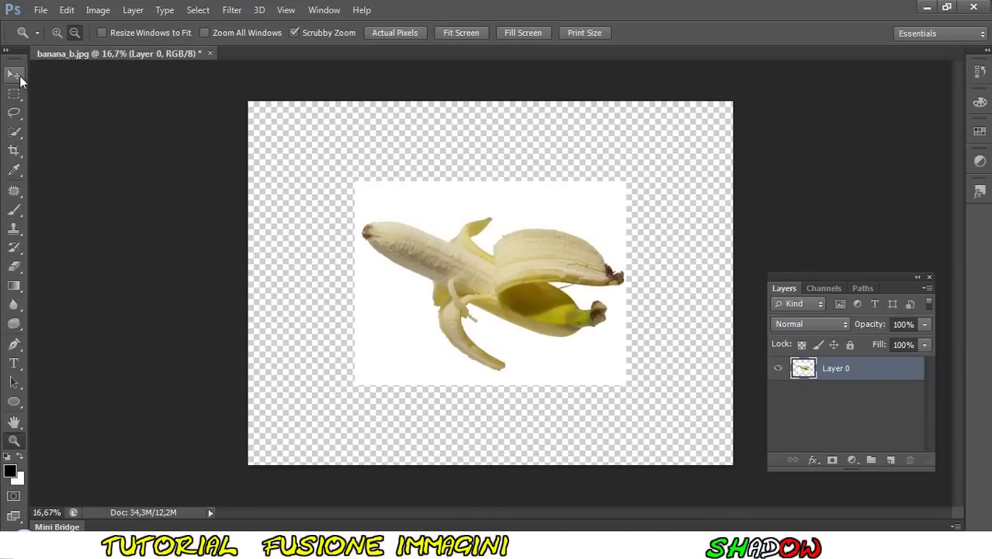
Step: Move the banana down-right and rotate it about 10° clockwise with Free Transform
click(13, 74)
mouse_move(534, 299)
mouse_down()
mouse_move(588, 351)
mouse_move(603, 352)
mouse_up()
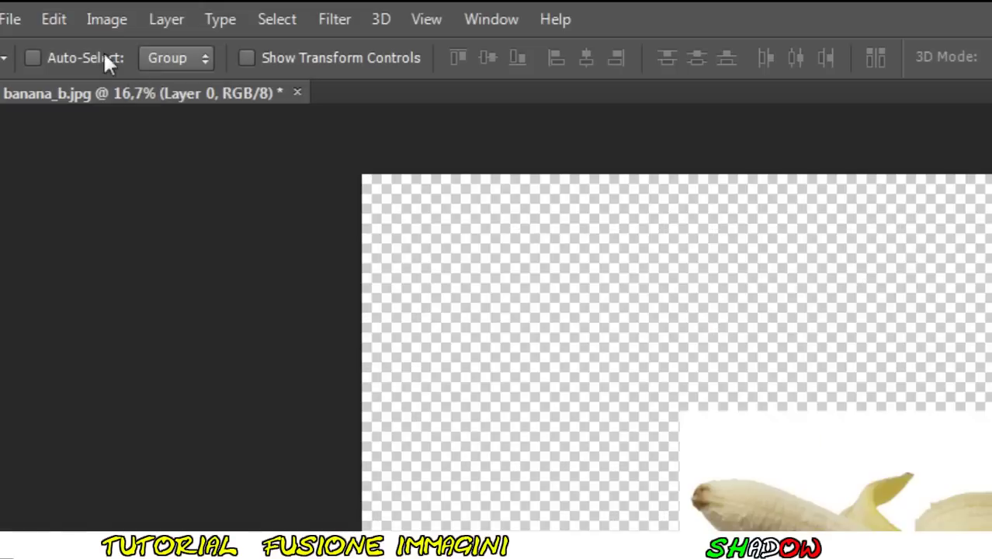
click(64, 16)
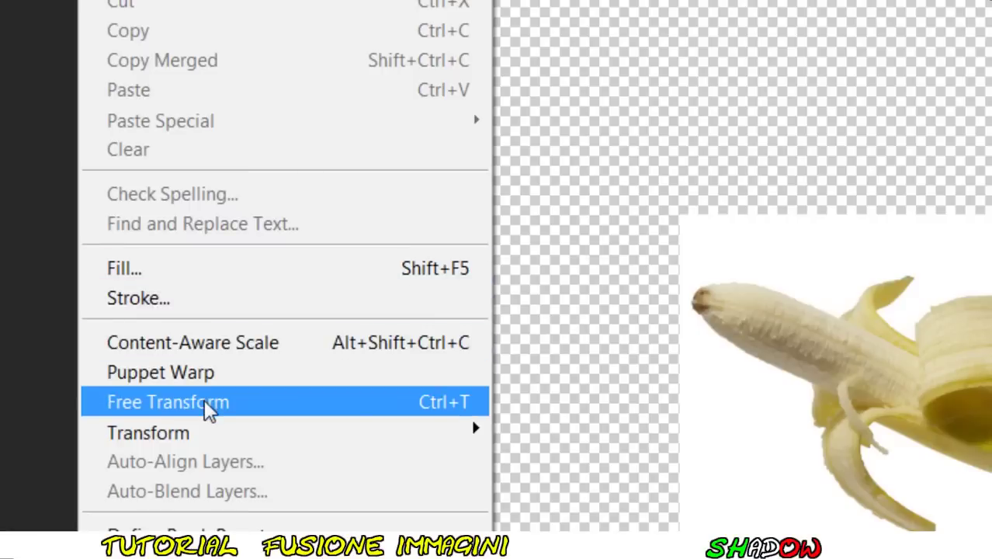
click(204, 401)
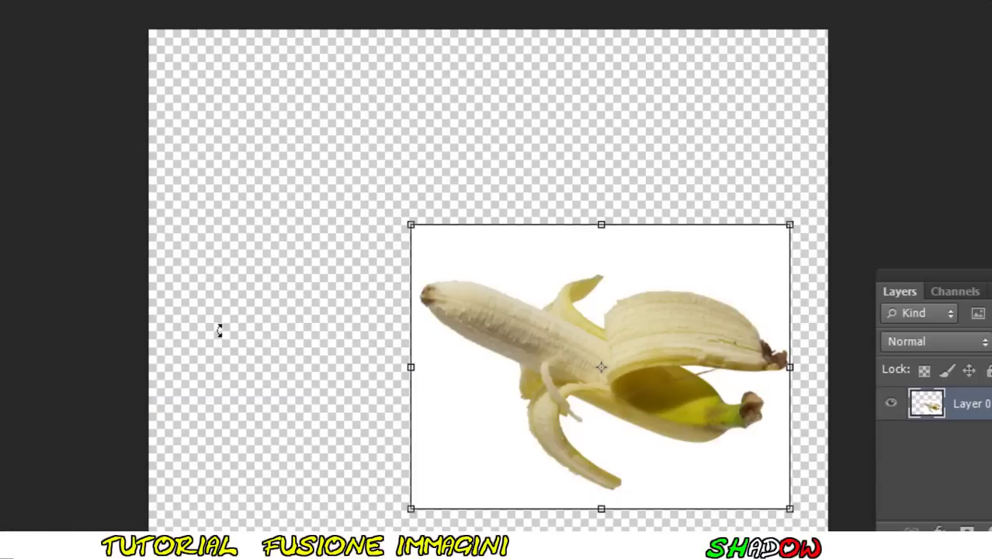
drag(403, 206, 443, 192)
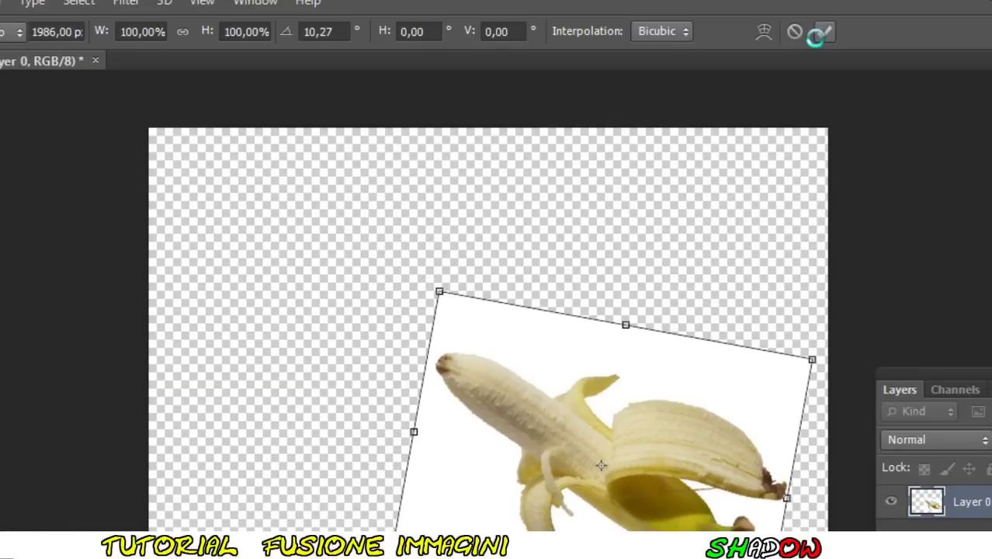
click(823, 33)
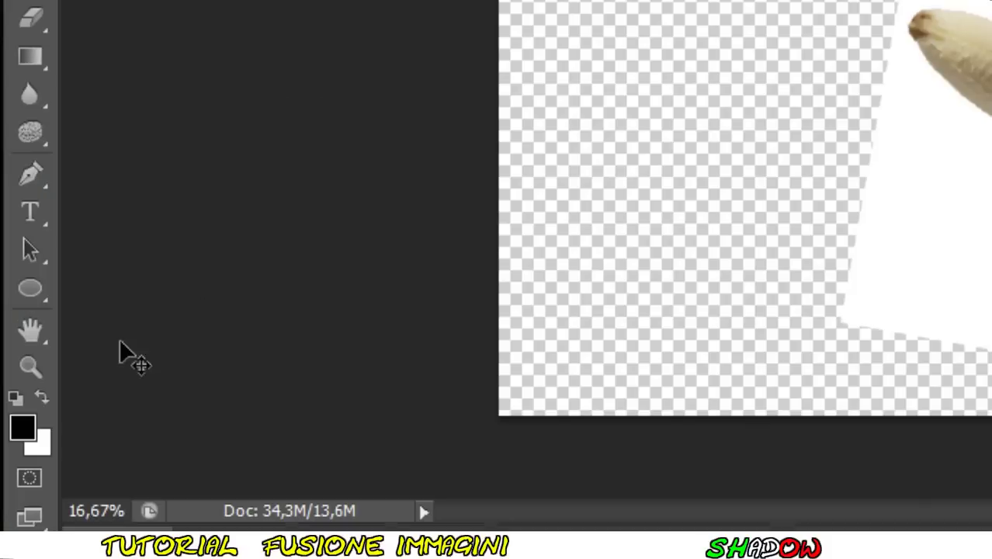
Step: Fill the transparent area around the banana with white using the Paint Bucket
click(20, 456)
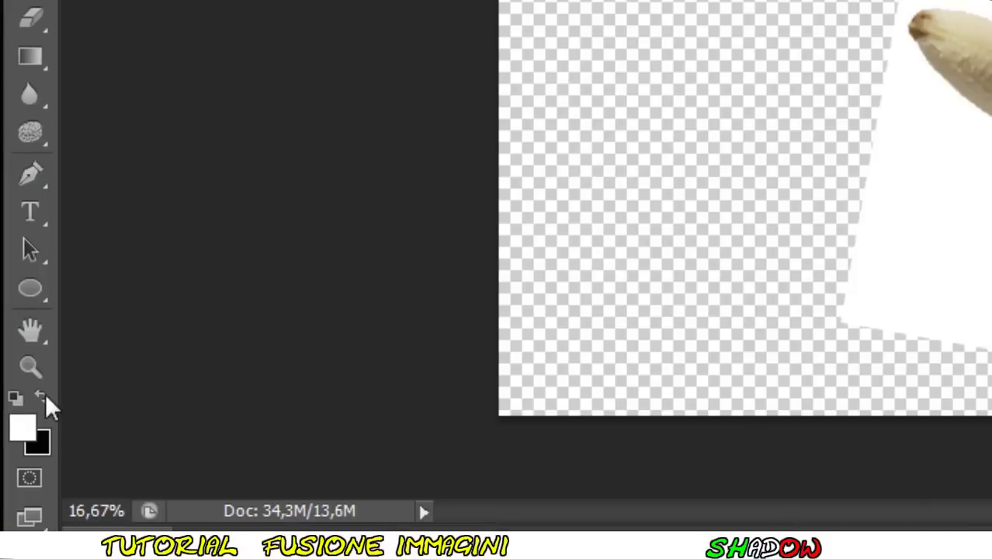
click(37, 61)
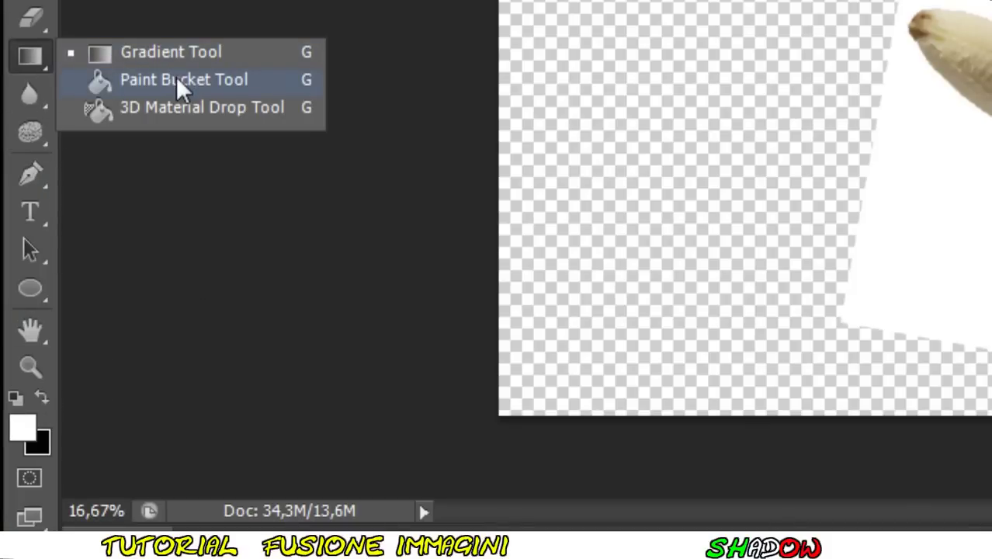
click(179, 84)
click(320, 226)
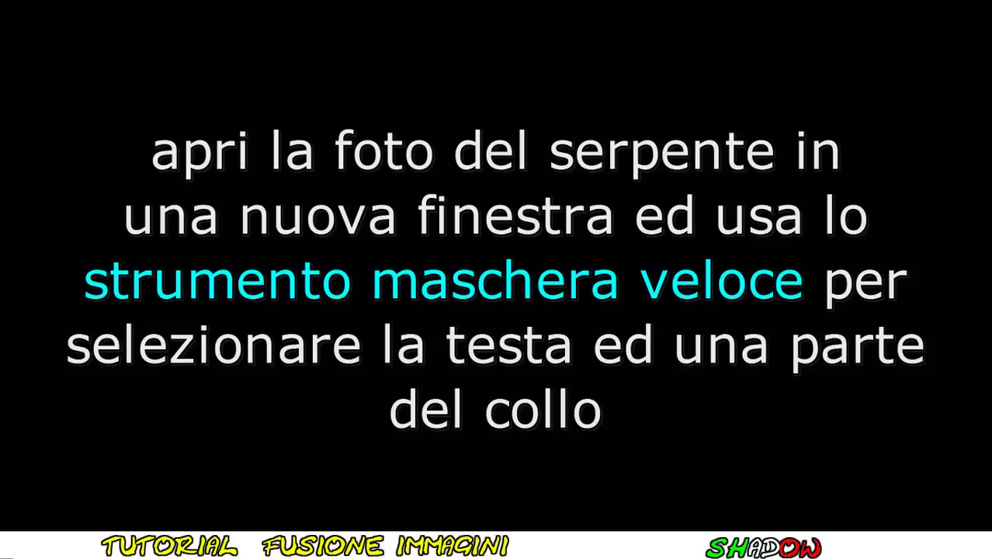
Step: Float the banana window, open file3371337064512.jpg, and minimize the banana window
key(v)
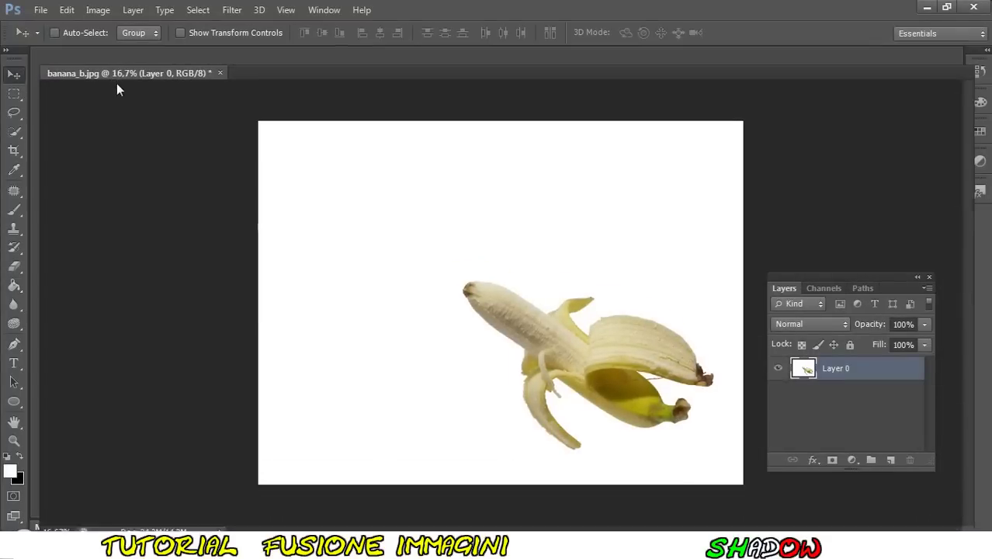
drag(117, 84, 128, 98)
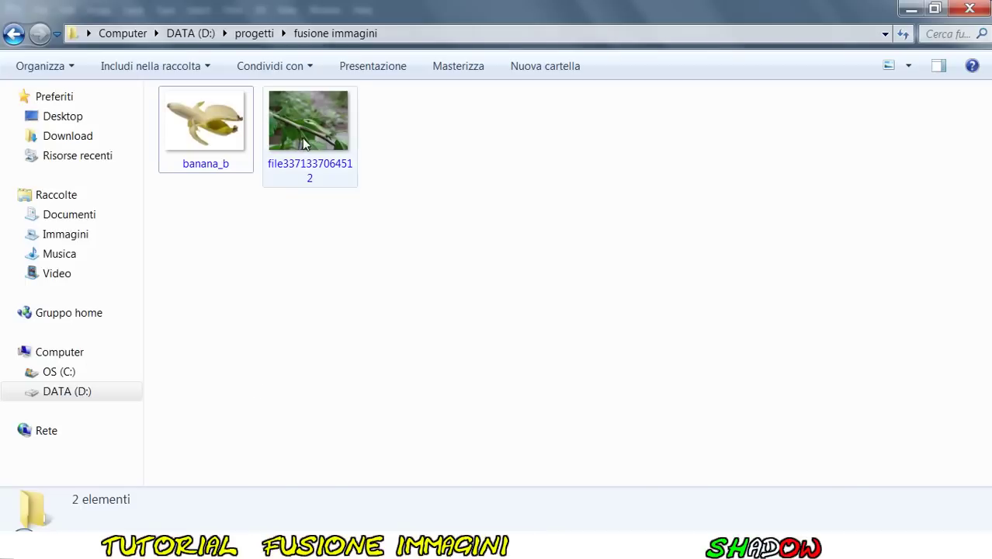
mouse_move(307, 132)
mouse_down()
mouse_move(465, 535)
mouse_move(610, 266)
mouse_up()
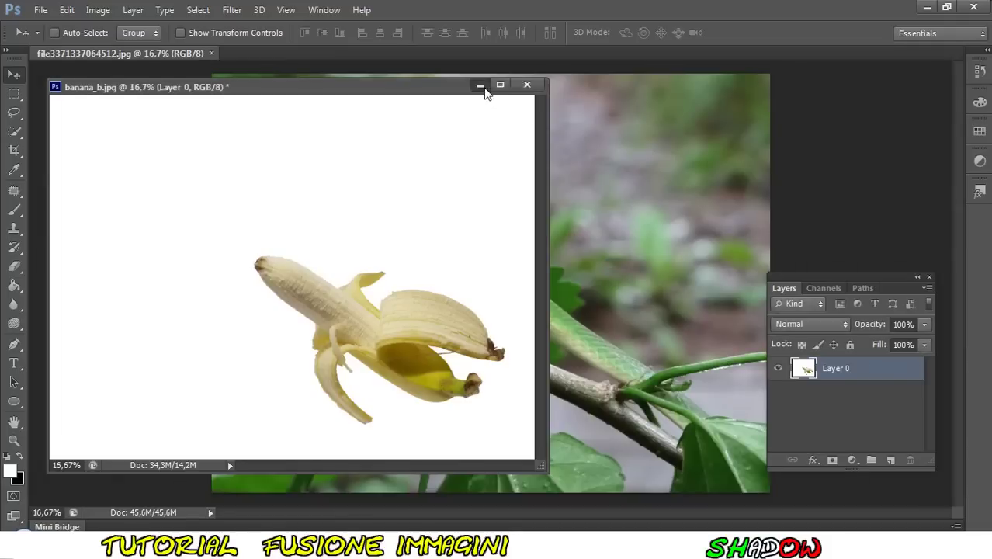
click(481, 85)
Step: Zoom in on the snake and paint a black Quick Mask over its head and neck
click(14, 439)
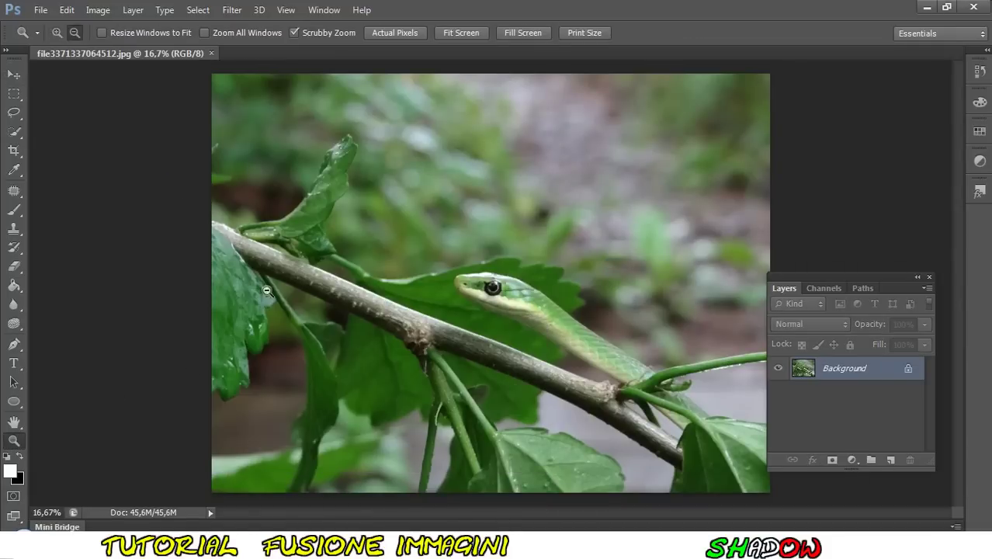
click(56, 33)
click(588, 344)
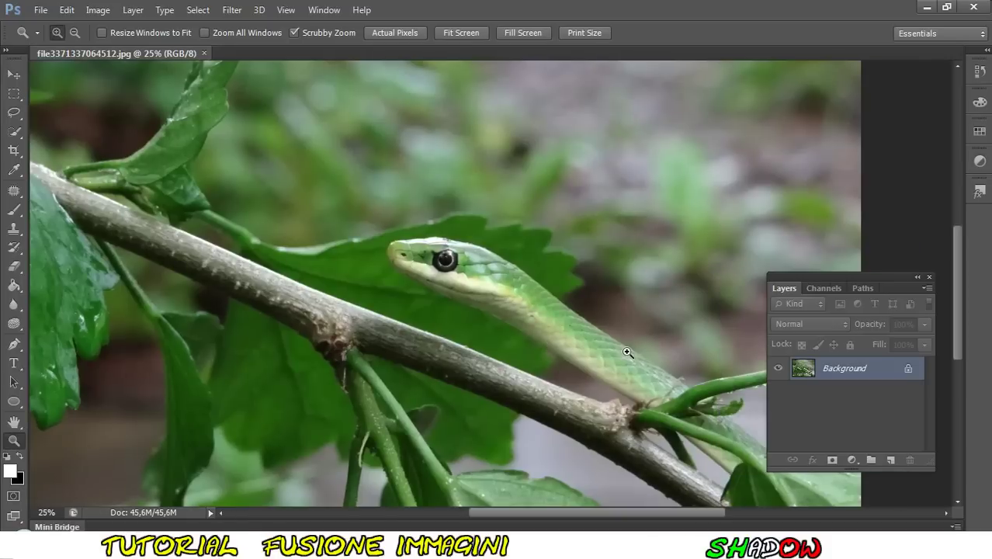
click(627, 353)
click(516, 281)
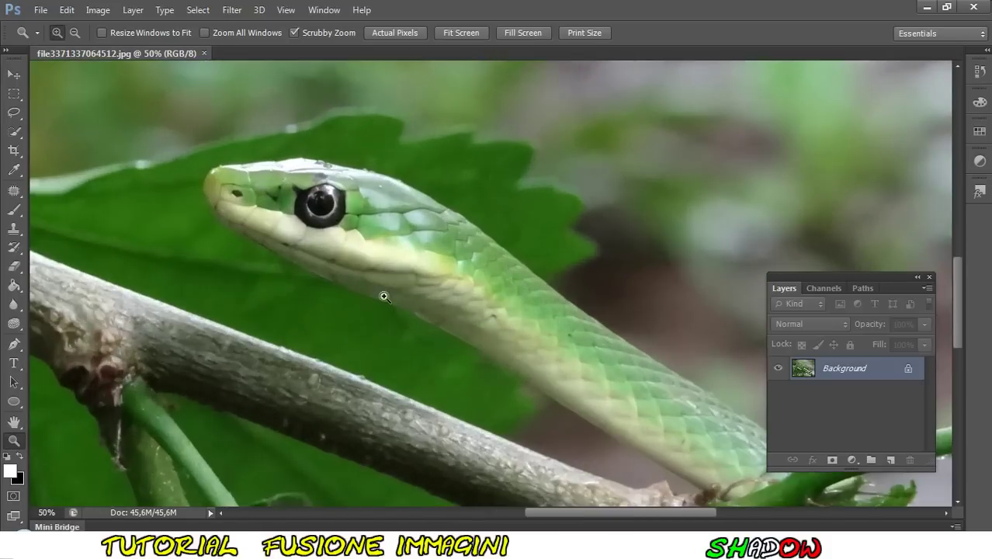
key(x)
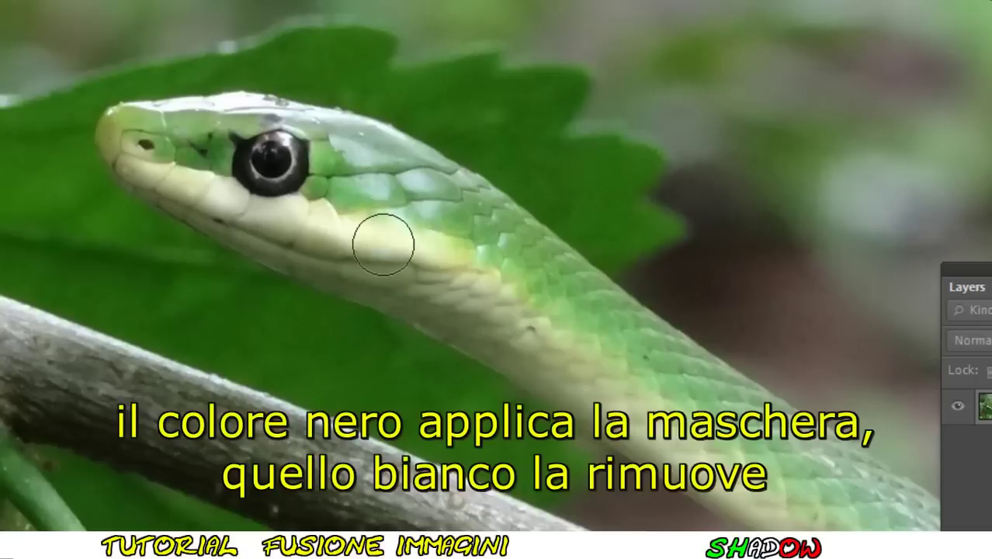
right_click(351, 256)
mouse_move(344, 271)
mouse_down()
mouse_move(297, 262)
mouse_move(193, 211)
mouse_move(117, 124)
mouse_move(235, 109)
mouse_move(350, 133)
mouse_move(342, 140)
mouse_move(419, 171)
mouse_up()
mouse_move(683, 353)
mouse_down()
mouse_move(525, 231)
mouse_move(512, 241)
mouse_move(727, 381)
mouse_move(660, 458)
mouse_move(502, 355)
mouse_up()
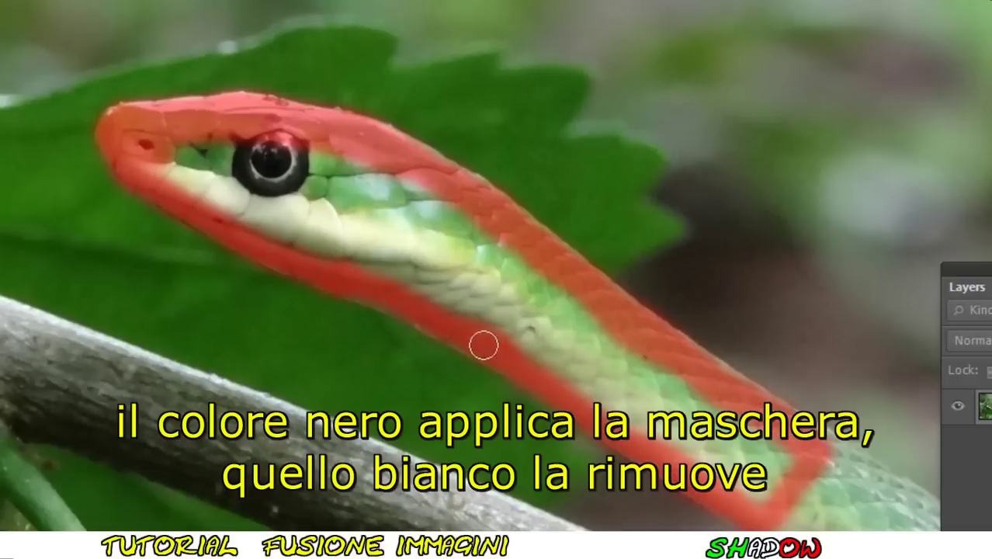
right_click(373, 279)
mouse_move(233, 171)
mouse_down()
mouse_move(478, 230)
mouse_move(730, 427)
mouse_move(283, 227)
mouse_move(241, 194)
mouse_up()
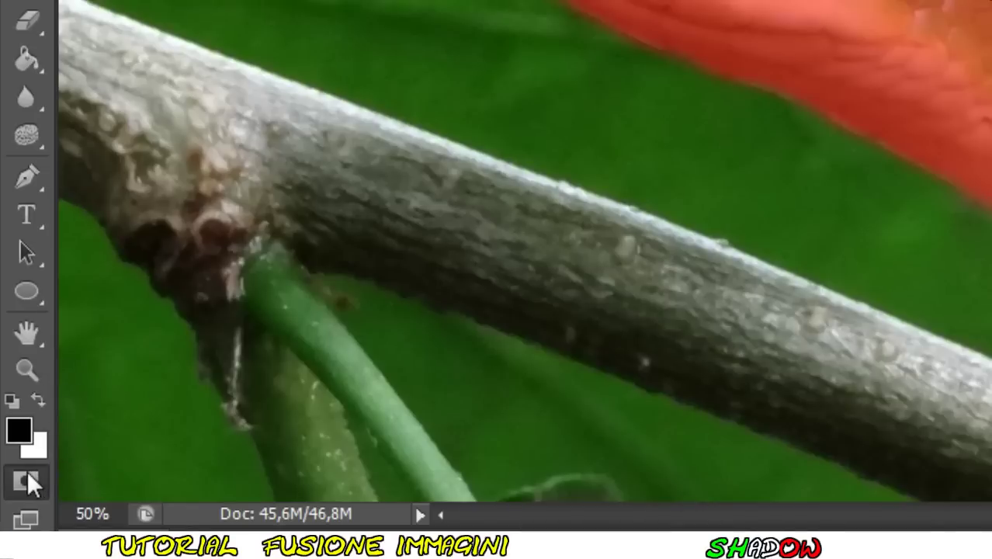
Step: Exit Quick Mask and invert the selection to select the snake's head and neck
click(27, 474)
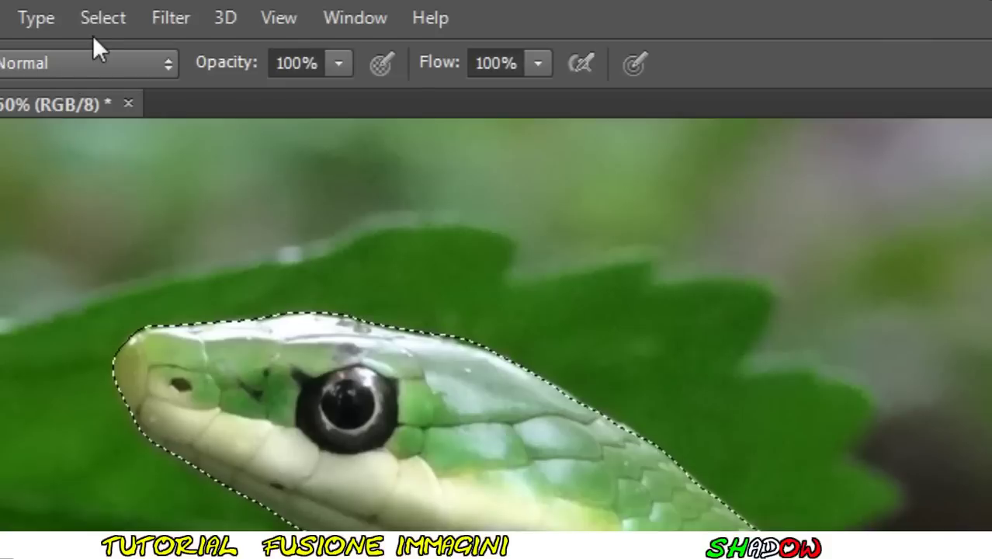
click(198, 12)
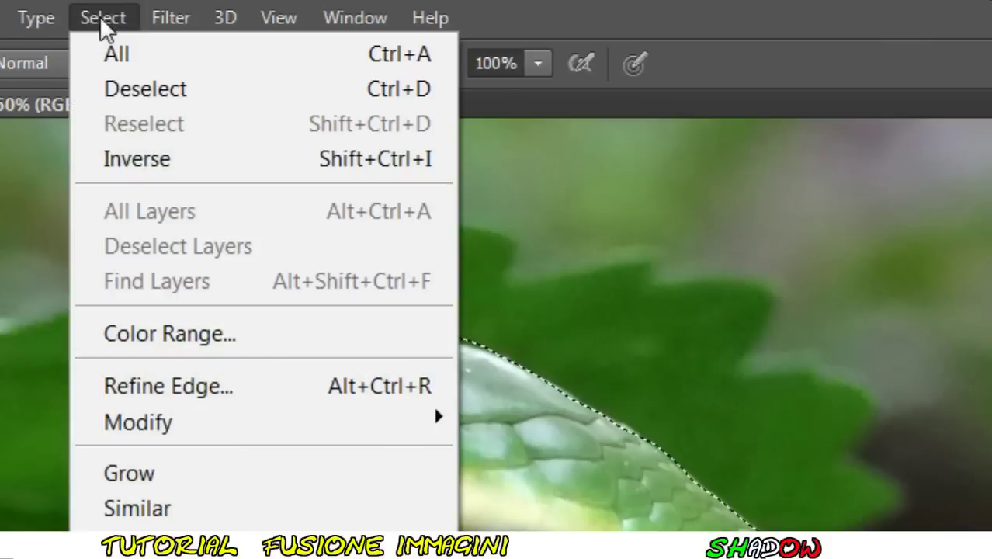
click(204, 165)
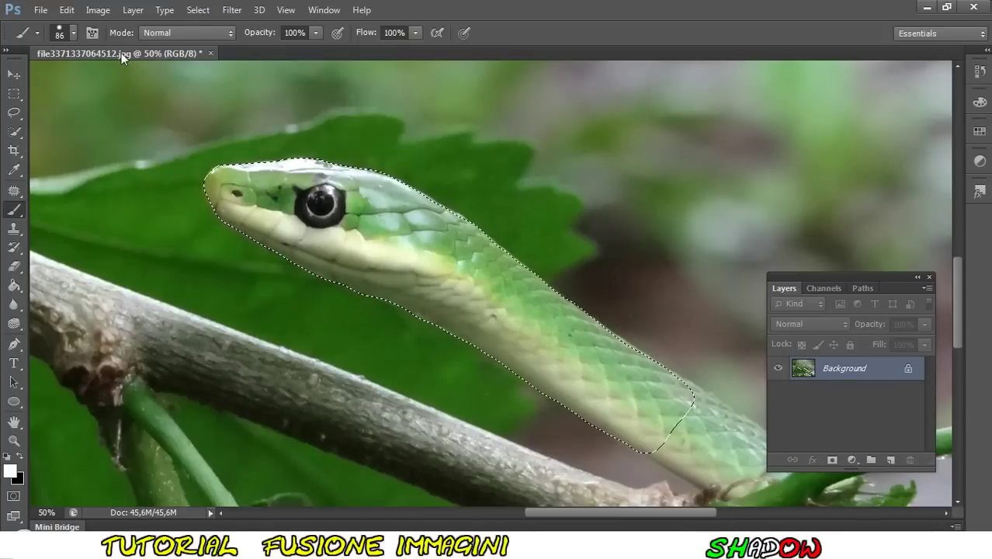
Step: Float the snake window and drag the selected snake into the banana document as Layer 1
drag(121, 53, 259, 99)
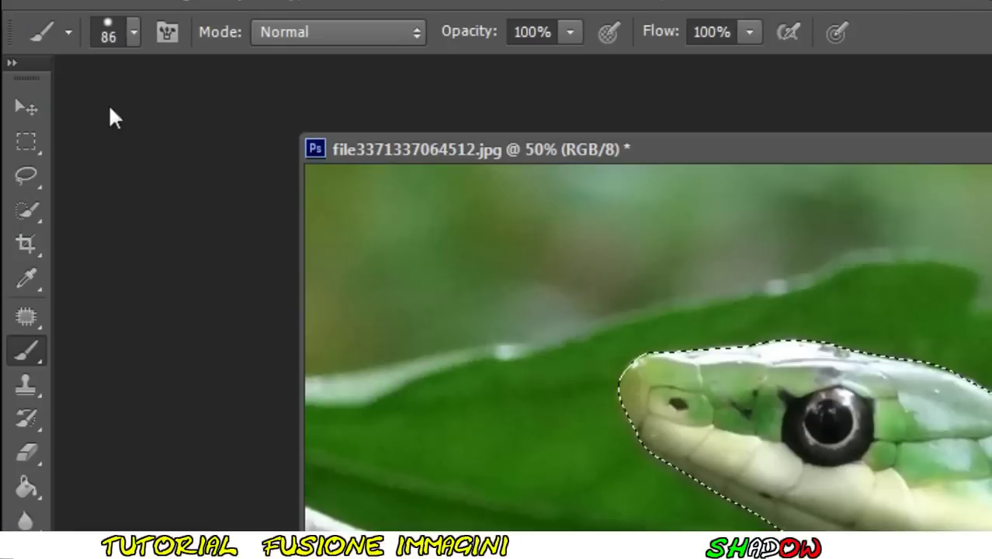
click(14, 74)
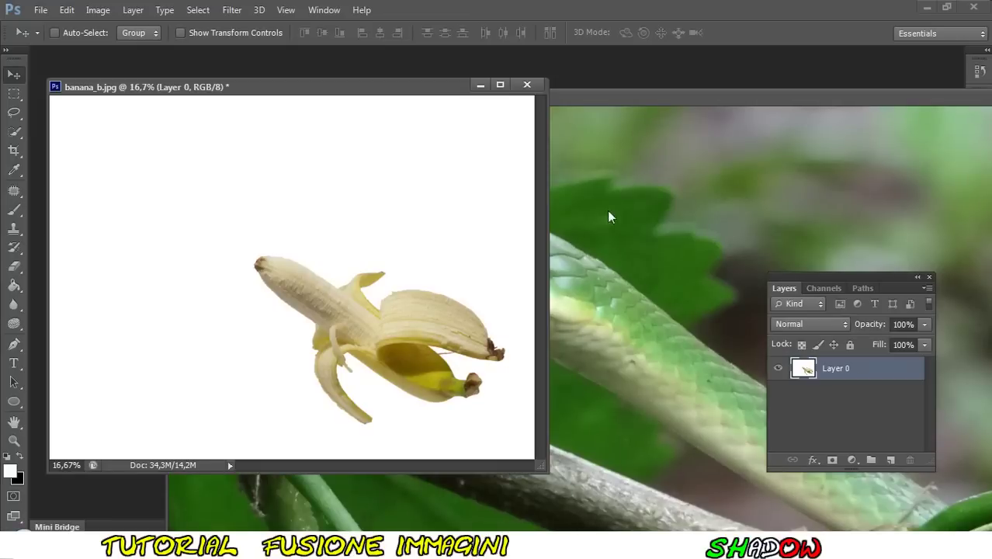
click(605, 101)
mouse_move(629, 295)
mouse_down()
mouse_move(282, 267)
mouse_move(190, 271)
mouse_up()
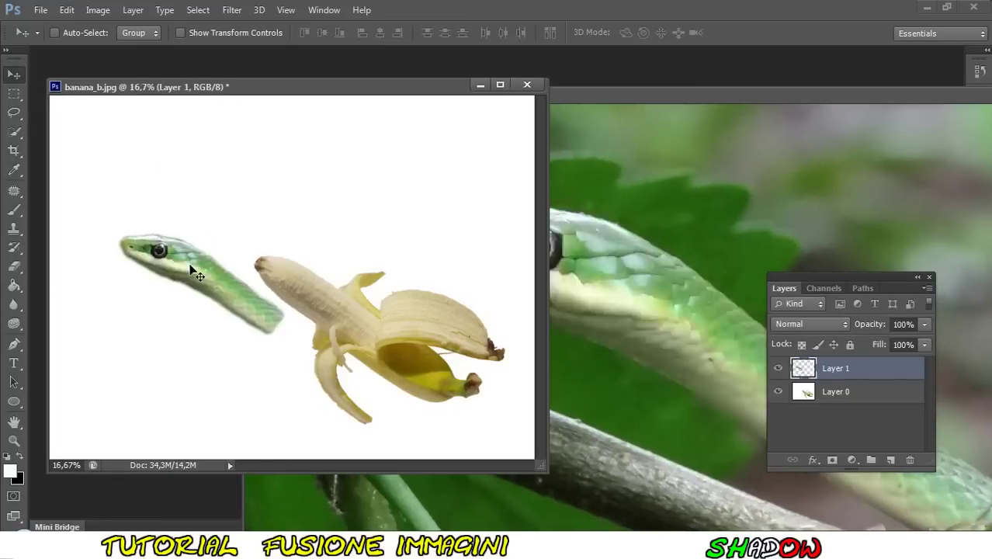
Step: Bring the snake photo window forward, move it aside, and close it
click(592, 97)
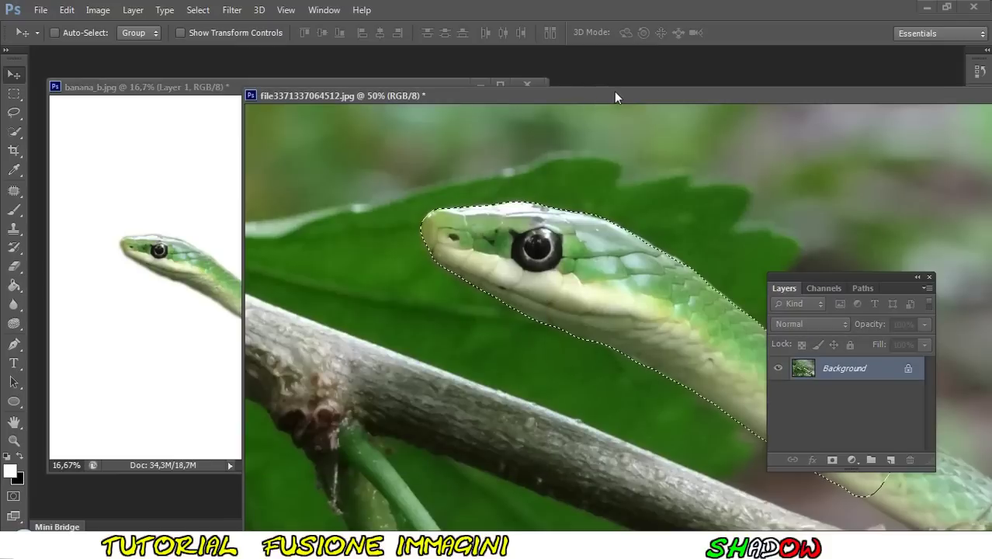
mouse_move(614, 91)
mouse_down()
mouse_move(431, 85)
mouse_move(360, 69)
mouse_up()
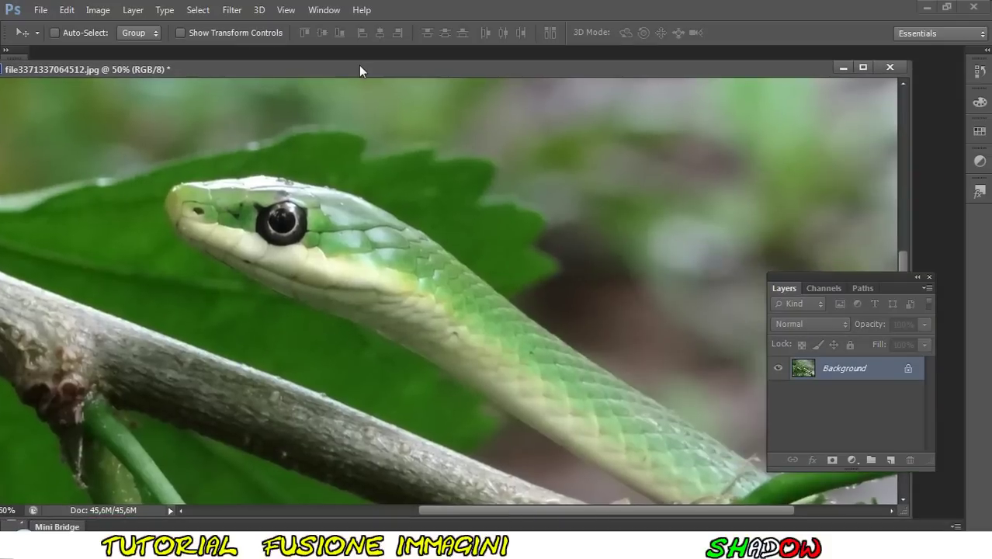
click(891, 67)
Step: Discard the snake file, scale and rotate Layer 1 onto the banana, and merge it down
click(491, 219)
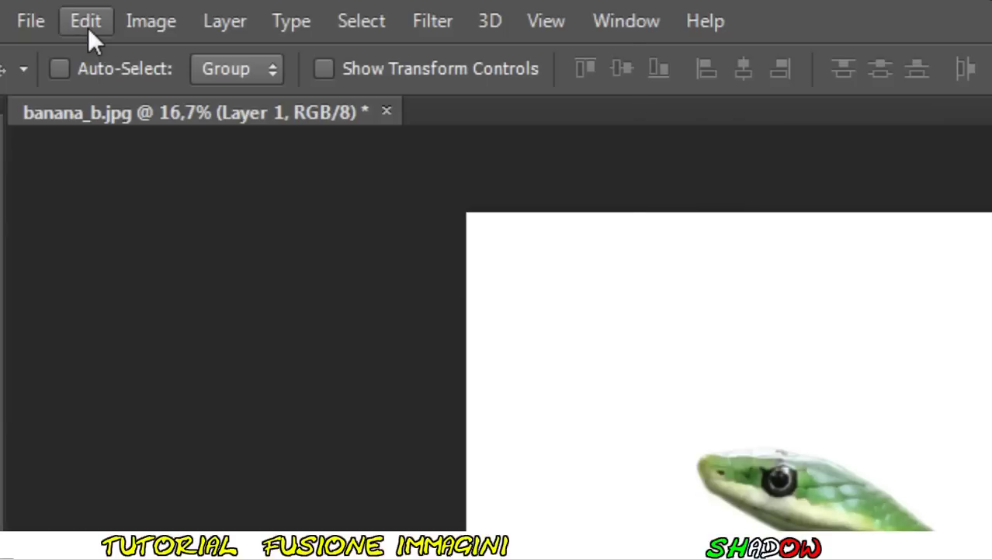
click(86, 23)
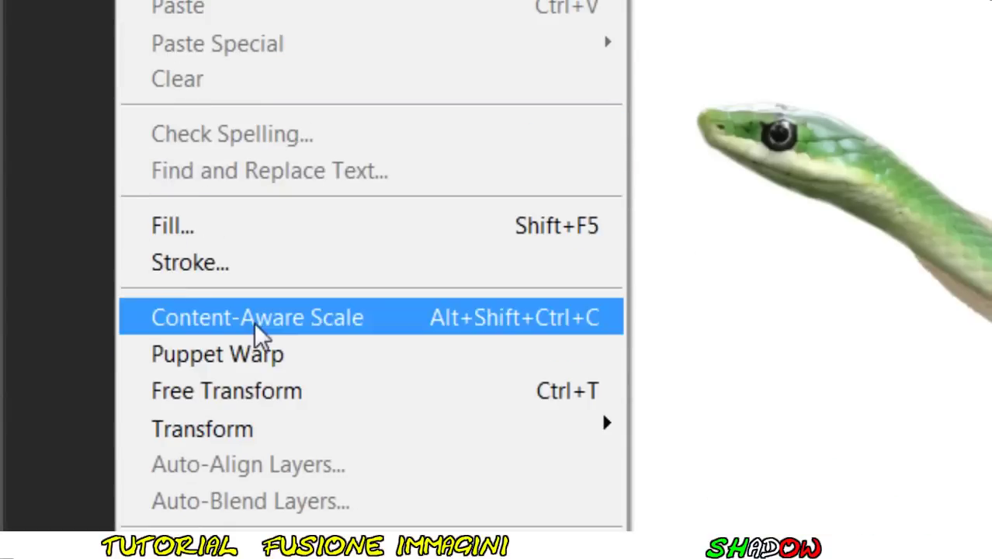
click(284, 383)
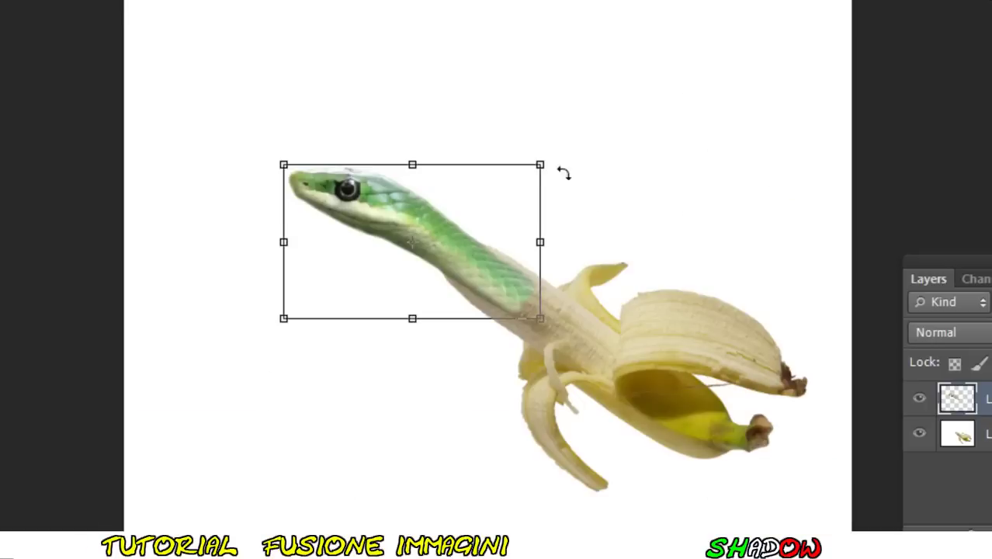
mouse_move(565, 173)
mouse_down()
mouse_move(559, 262)
mouse_move(542, 304)
mouse_move(507, 291)
mouse_up()
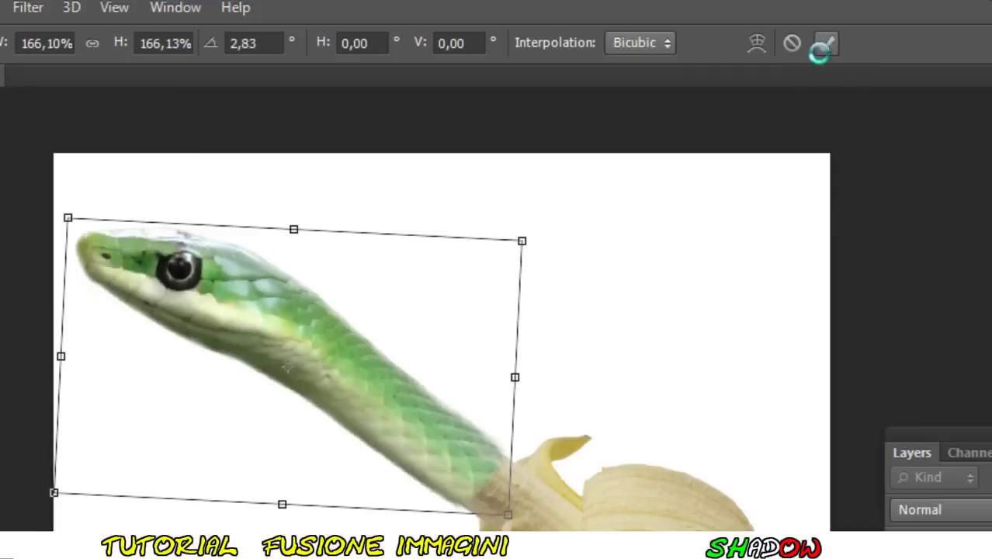
click(821, 48)
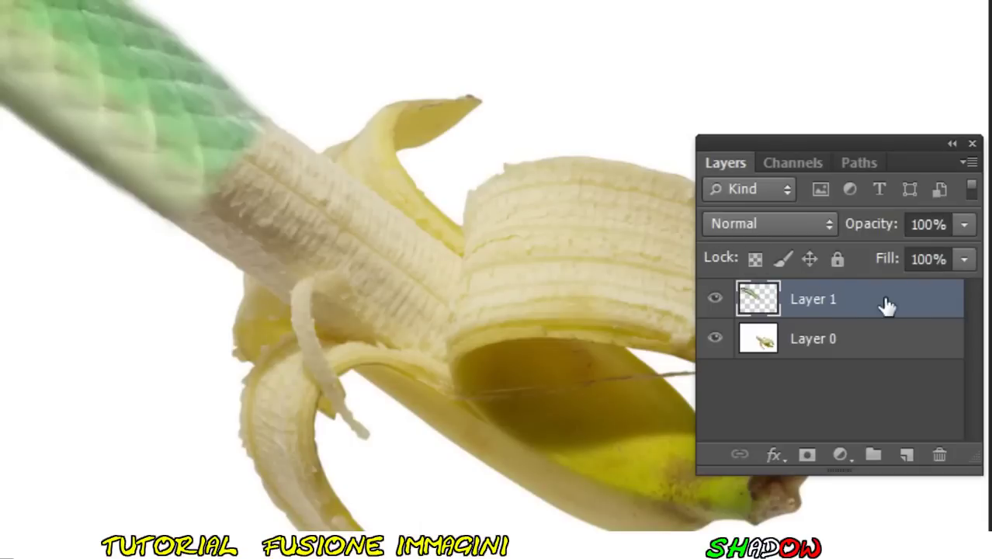
right_click(886, 306)
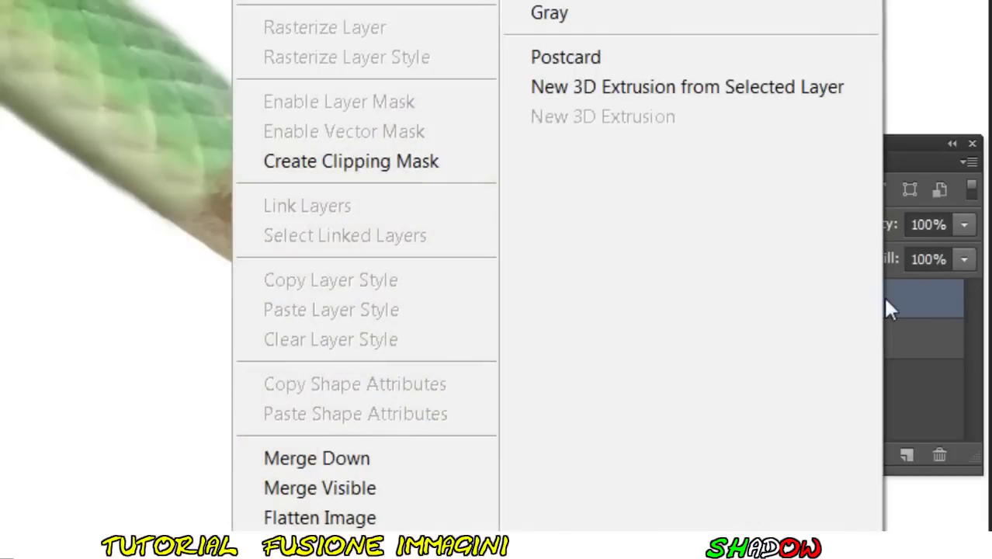
click(380, 459)
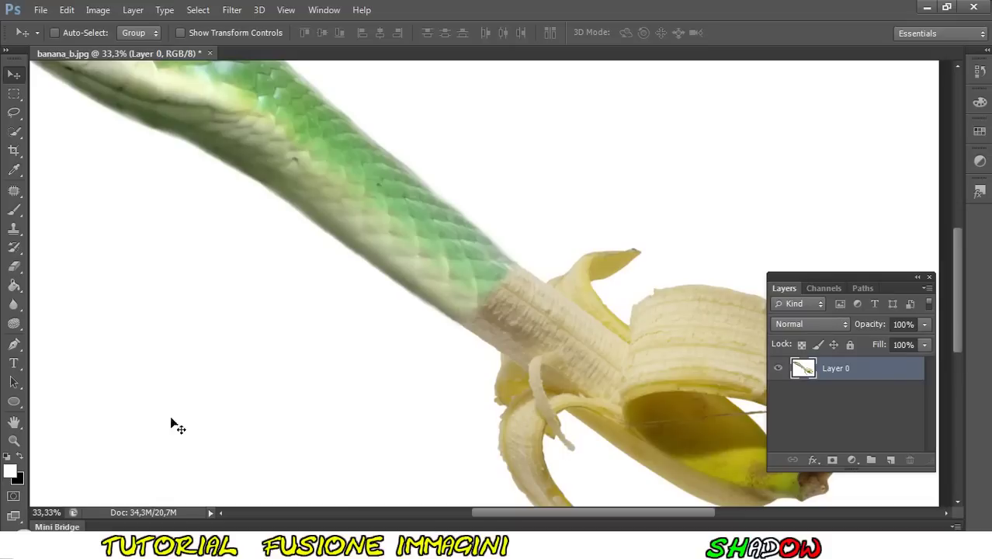
Step: Paint a Quick Mask over the seam between the snake's neck and the banana
key(x)
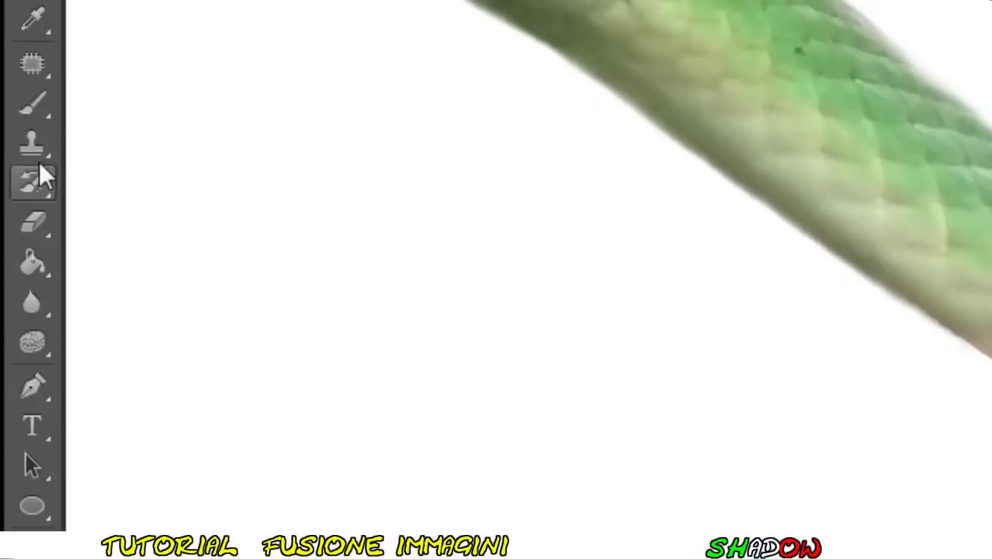
click(33, 108)
mouse_move(507, 286)
mouse_down()
mouse_move(377, 206)
mouse_move(347, 288)
mouse_move(434, 328)
mouse_move(383, 239)
mouse_move(452, 296)
mouse_up()
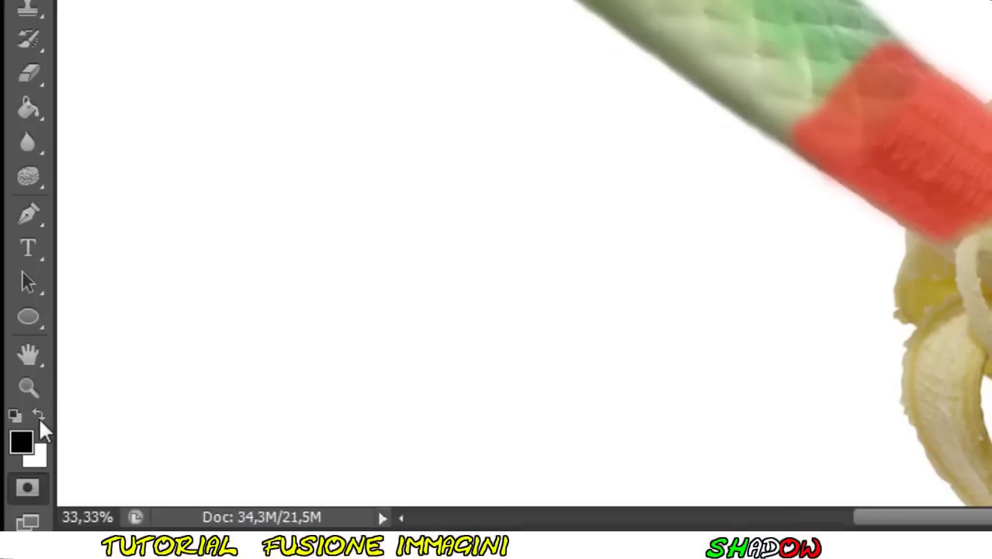
Step: Soften the mask edge near the banana with a white, 34%-opacity, about 200 px brush
click(38, 417)
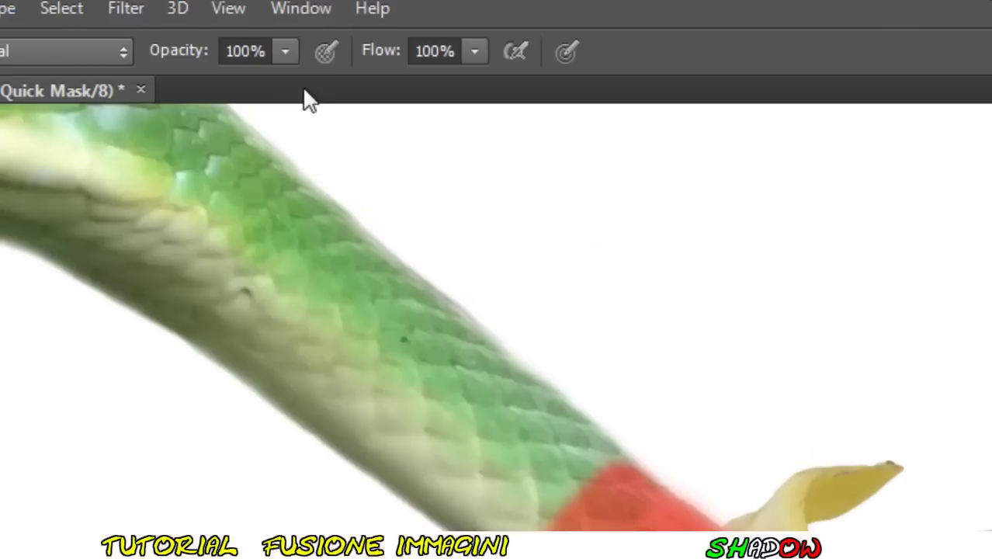
click(286, 51)
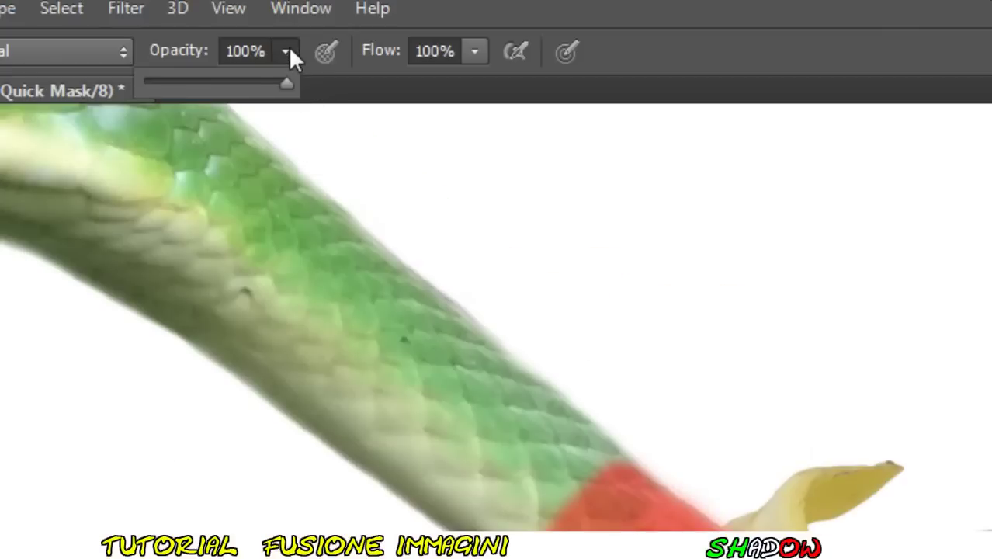
click(192, 84)
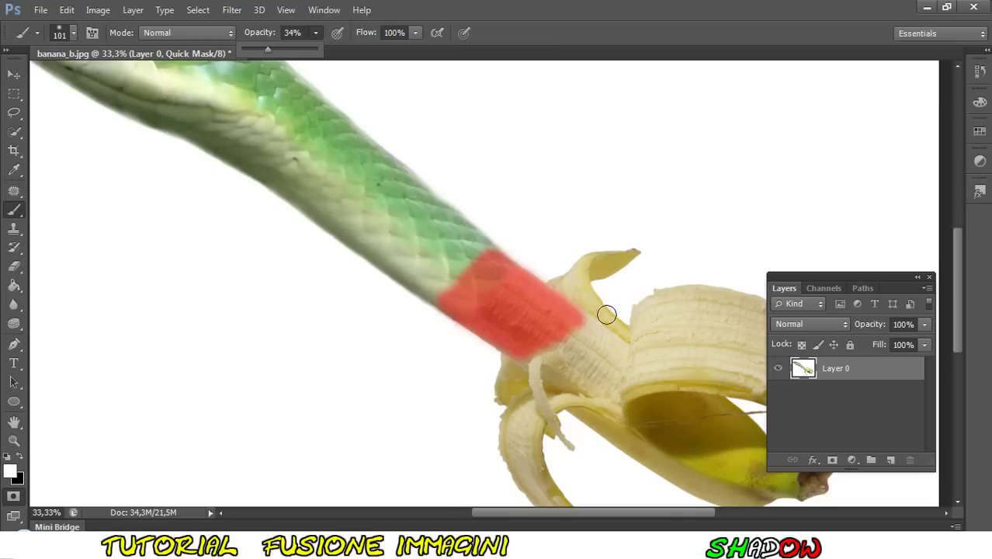
right_click(607, 314)
drag(679, 340, 724, 352)
key(Return)
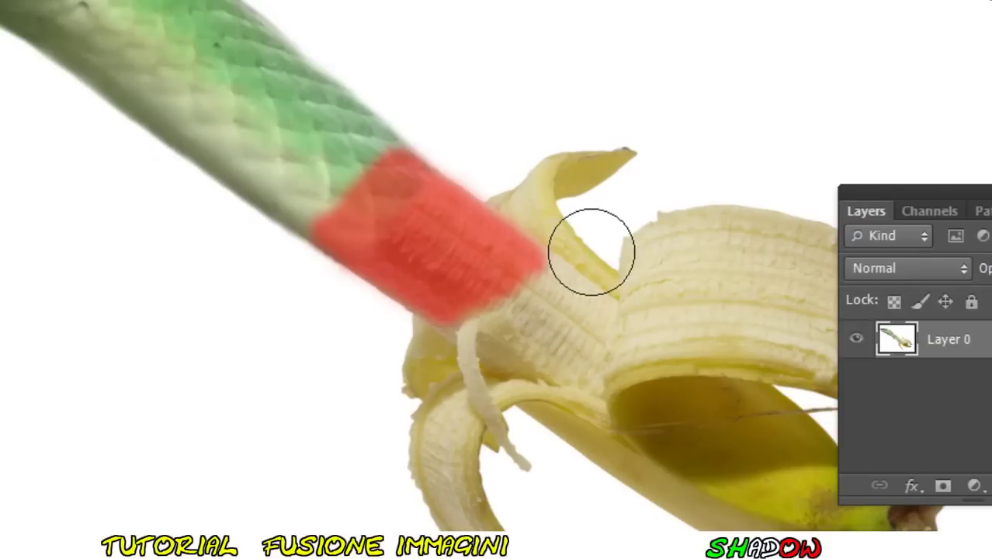
mouse_move(592, 252)
mouse_down()
mouse_move(494, 254)
mouse_move(494, 365)
mouse_move(558, 239)
mouse_up()
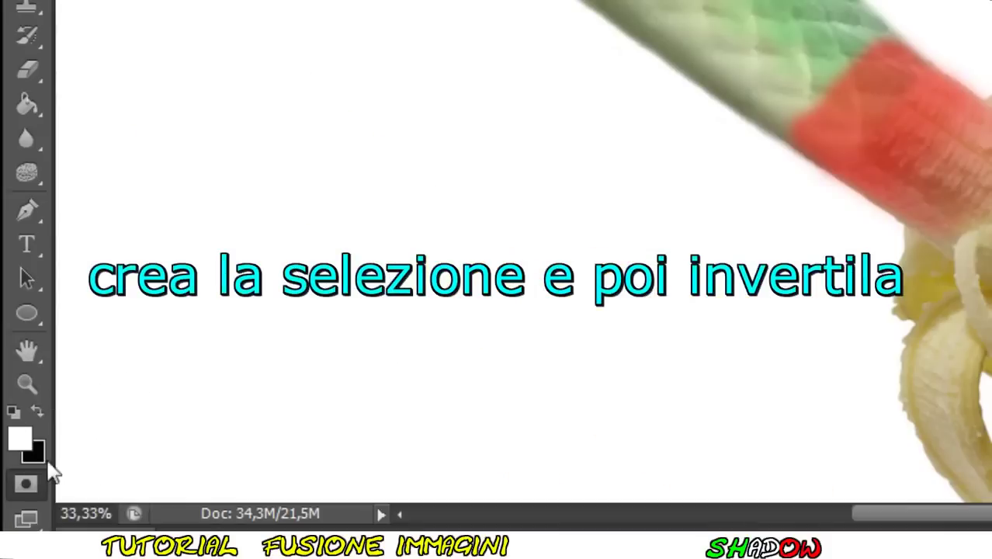
Step: Exit Quick Mask and invert the selection to select the seam band
click(35, 480)
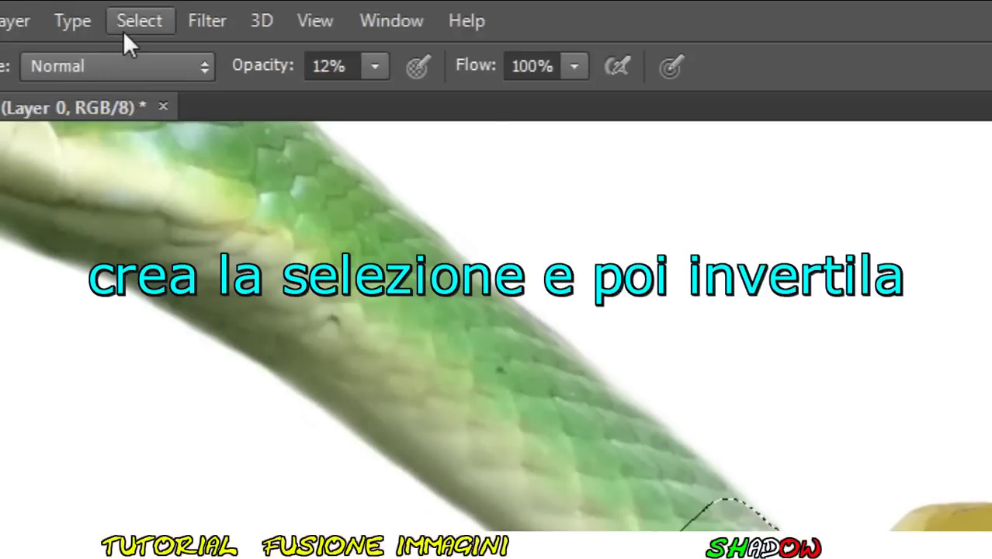
click(191, 16)
click(190, 175)
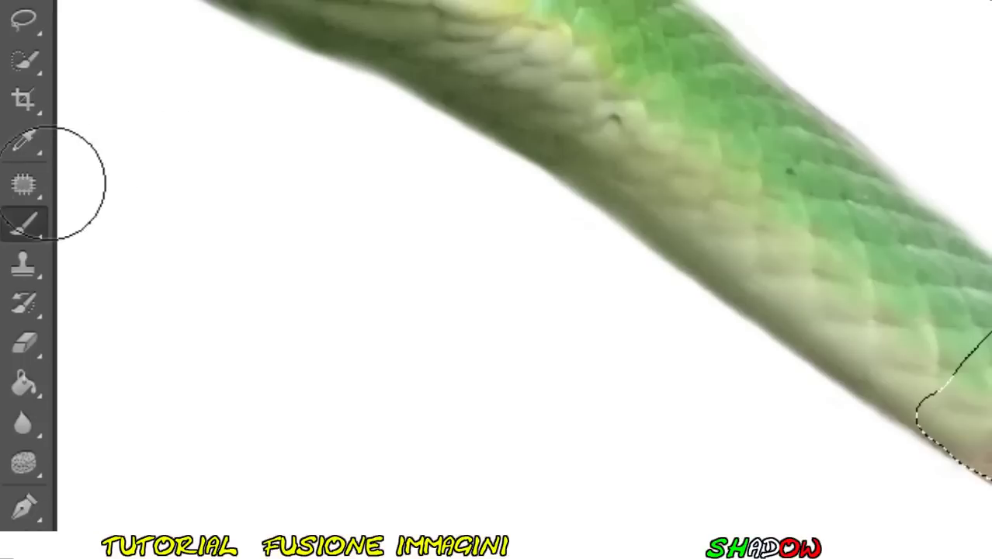
Step: With the Patch Tool, drag the seam selection onto the snake's scales to blend it
right_click(31, 183)
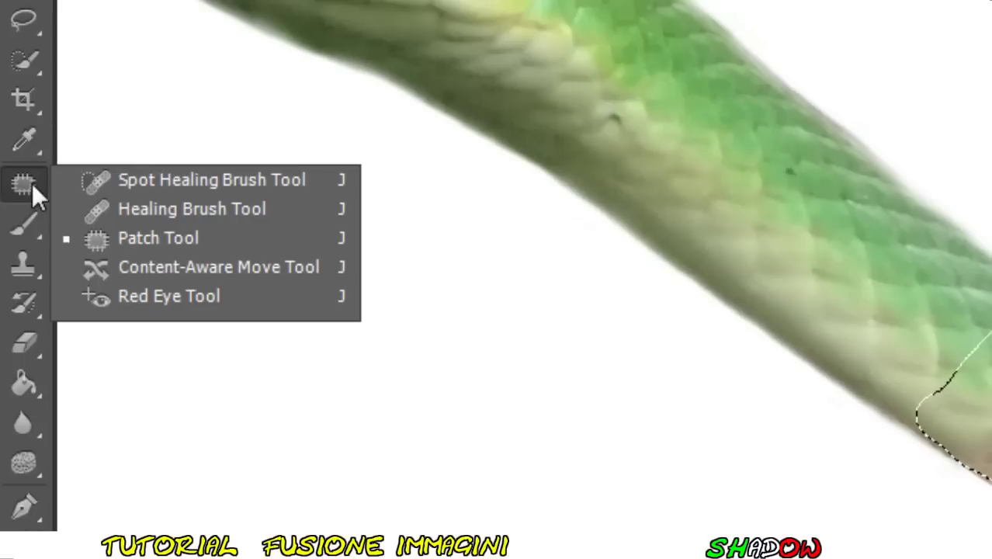
click(229, 237)
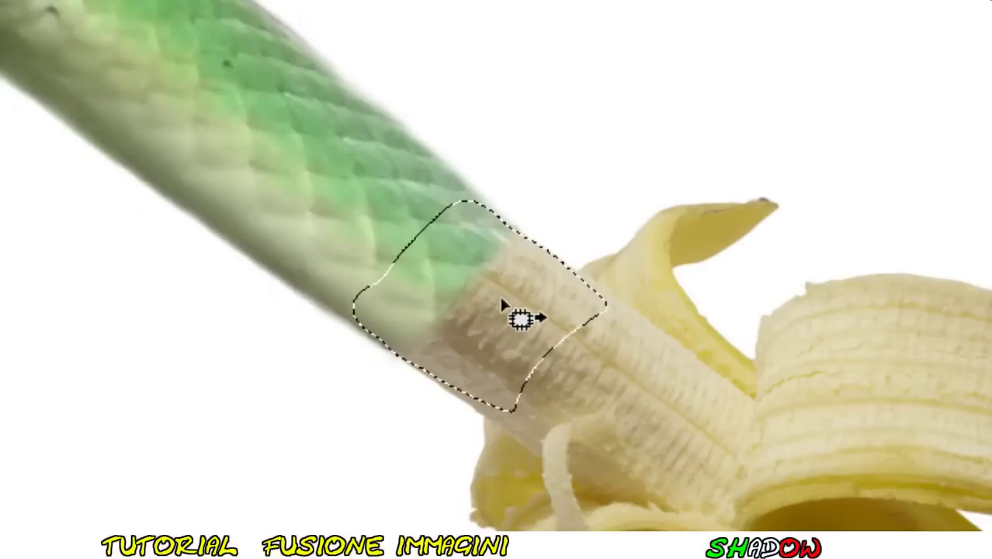
drag(502, 303, 407, 232)
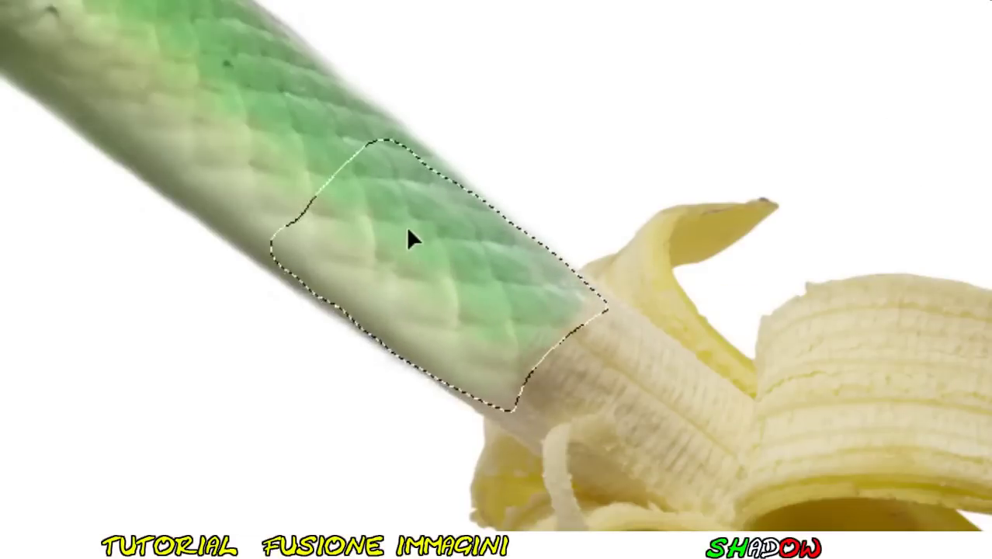
drag(409, 232, 371, 200)
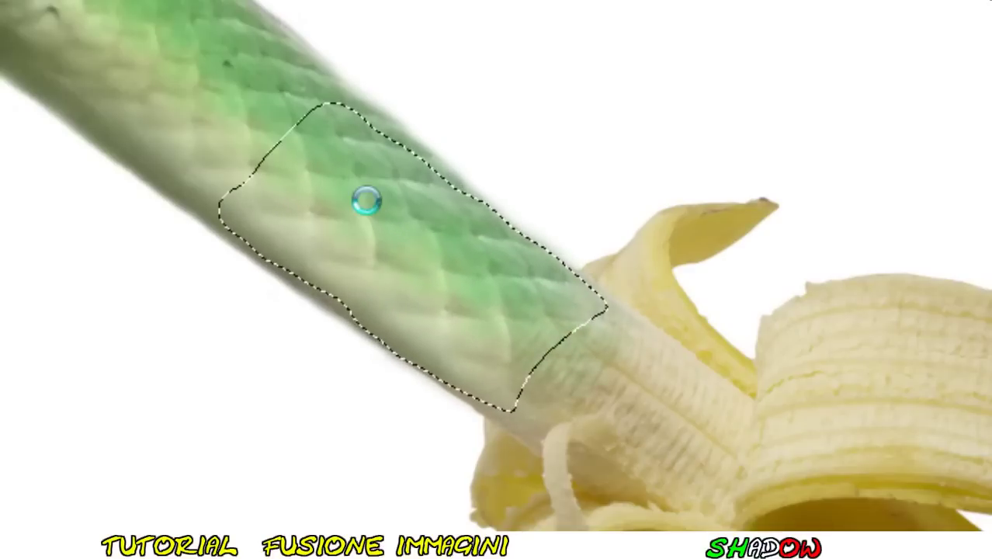